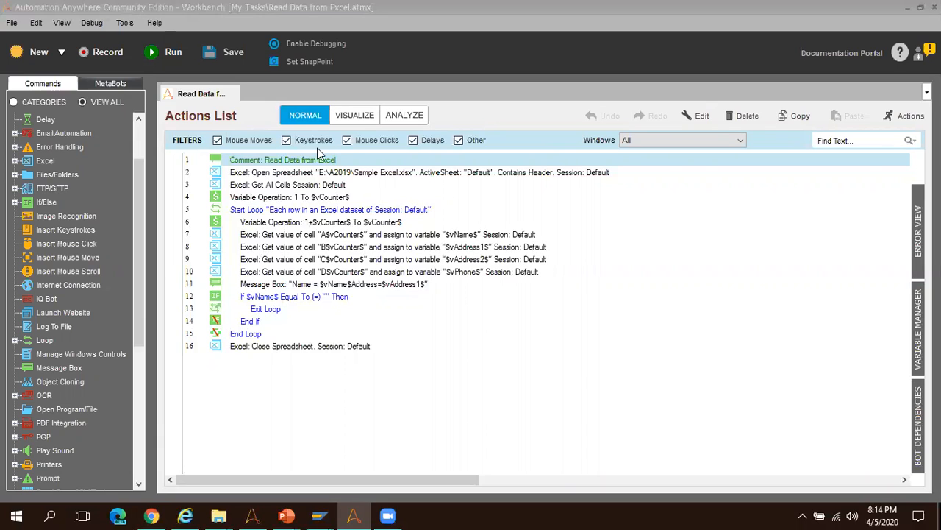
Run the Read Data from Excel task in the Workbench, and switch to the Control Room in Chrome.
left_click(163, 57)
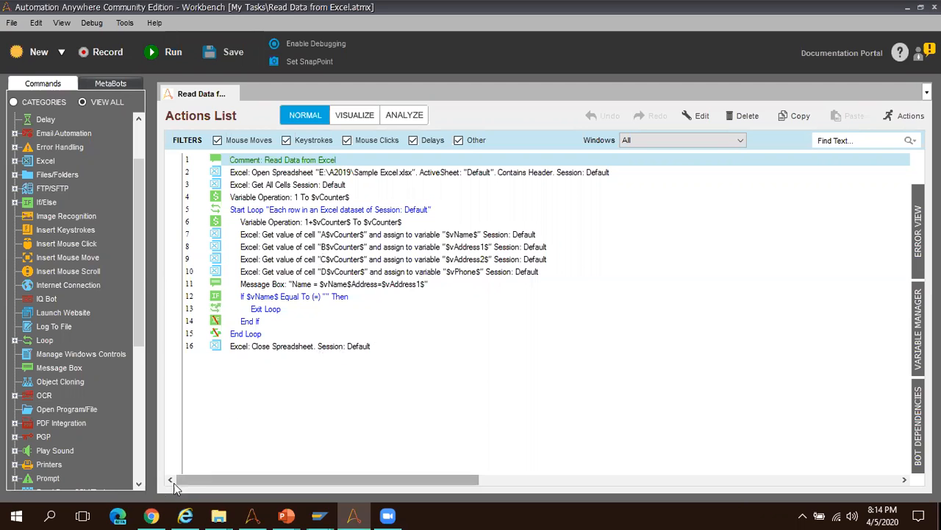
left_click(152, 514)
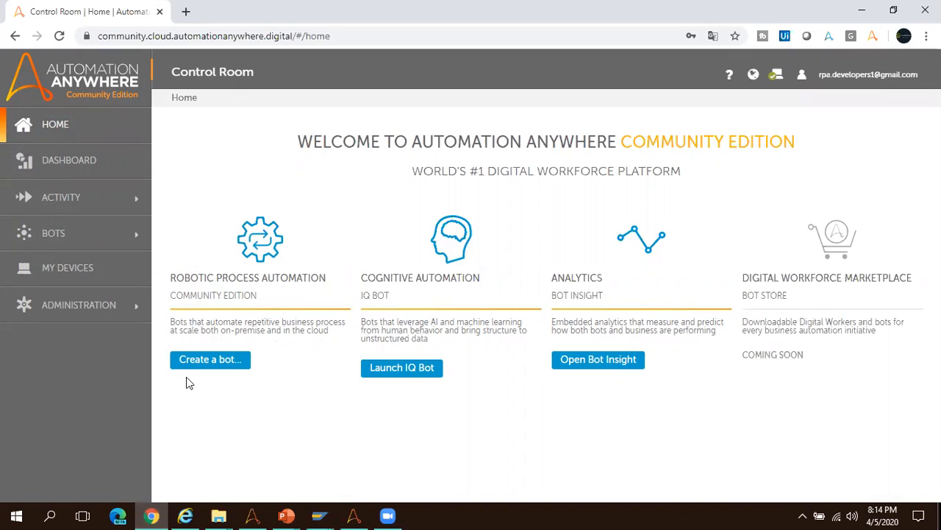
Create a task bot named Migration_Task in the \Bots\ folder and open it for editing.
left_click(202, 359)
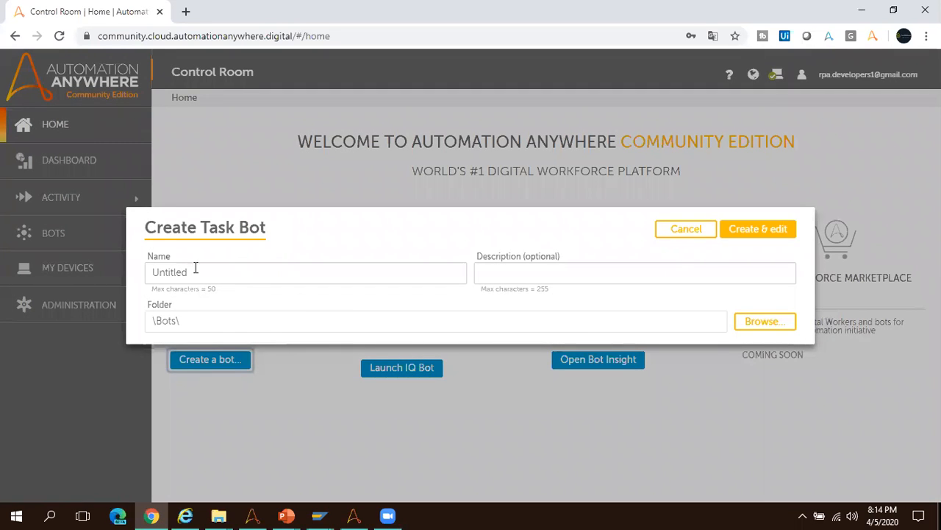
left_click_drag(209, 270, 71, 272)
type("Migration_Task")
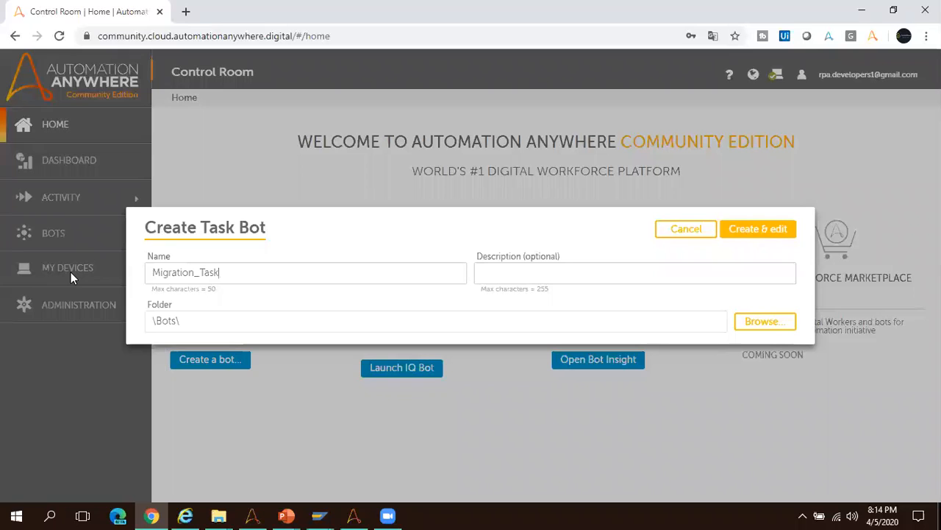
left_click(761, 230)
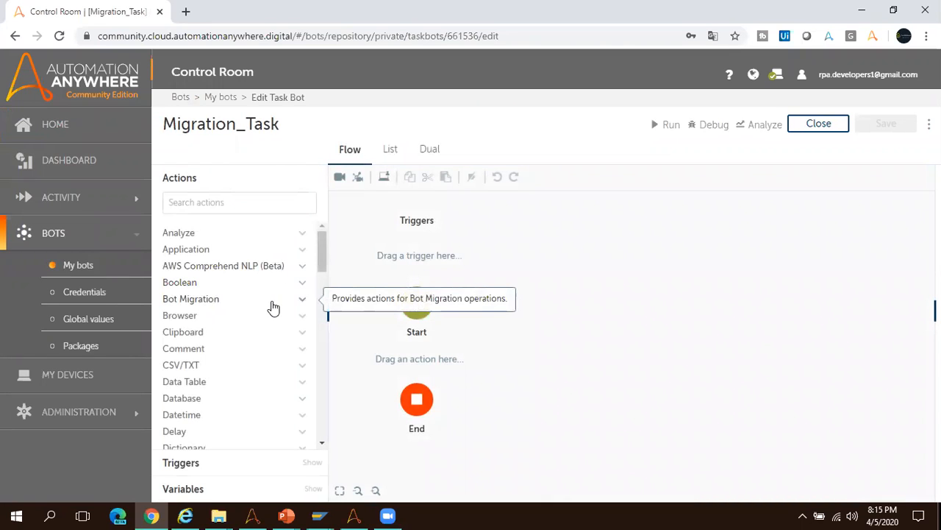
Add the Bot Migration: Migrate bot action between Start and End, with a desktop file as its bot file path.
left_click(272, 301)
left_click_drag(215, 321, 417, 357)
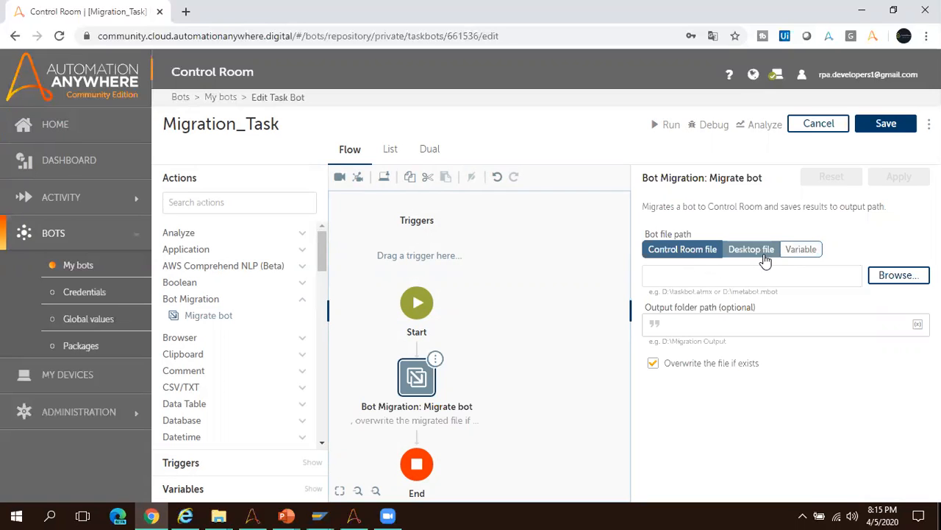
left_click(764, 256)
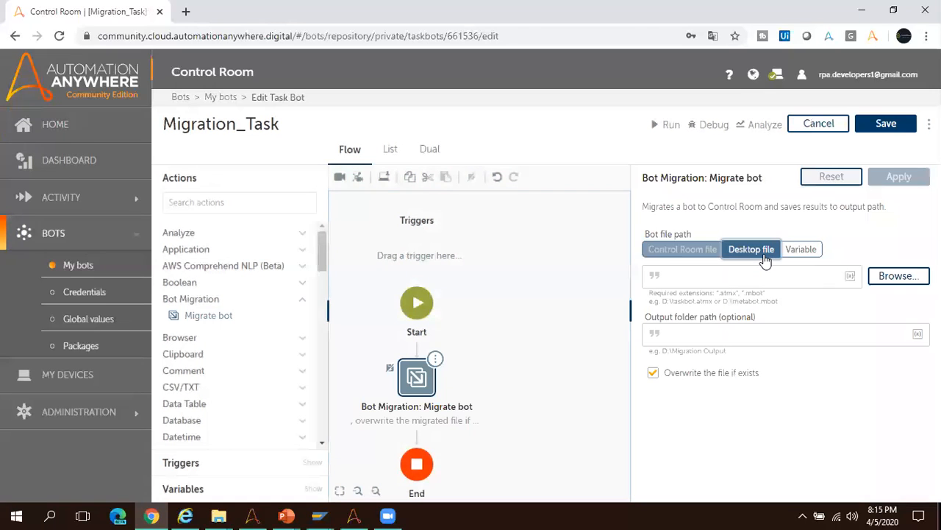
Copy the path of the Read Data from Excel task file from the My Tasks folder in File Explorer, and return to the Control Room.
left_click(352, 515)
left_click(255, 515)
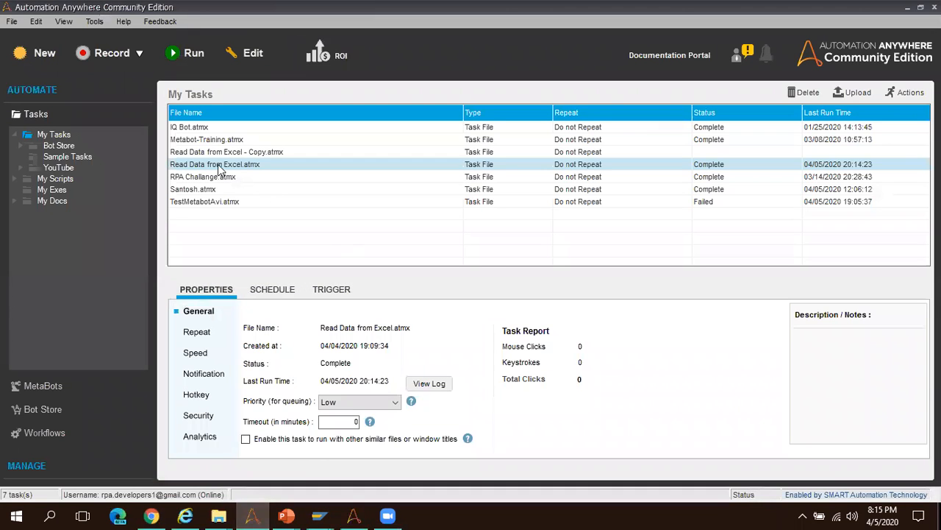
left_click(219, 515)
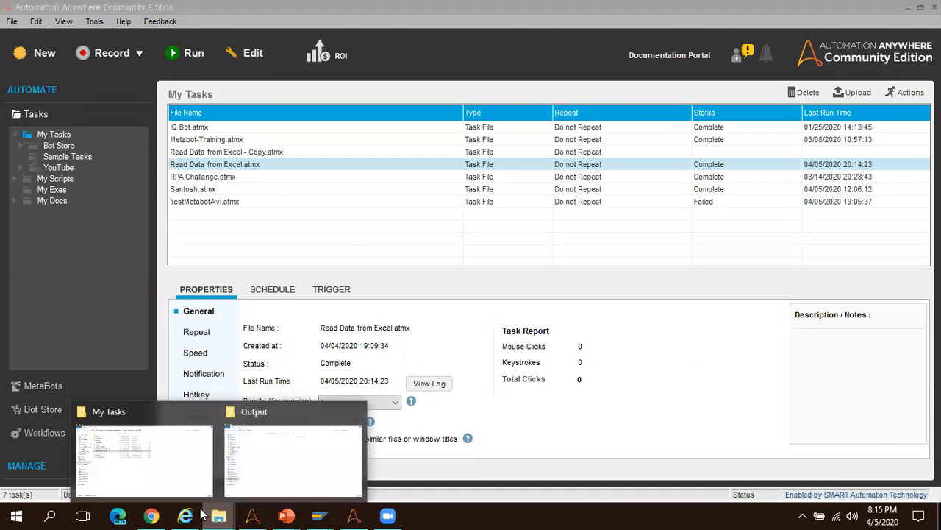
left_click(145, 478)
left_click(184, 188)
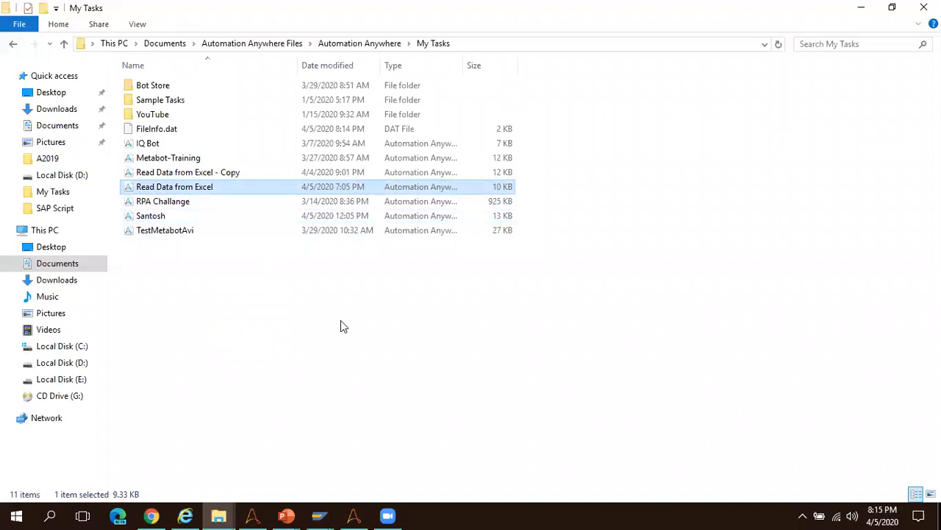
key("alt+Tab")
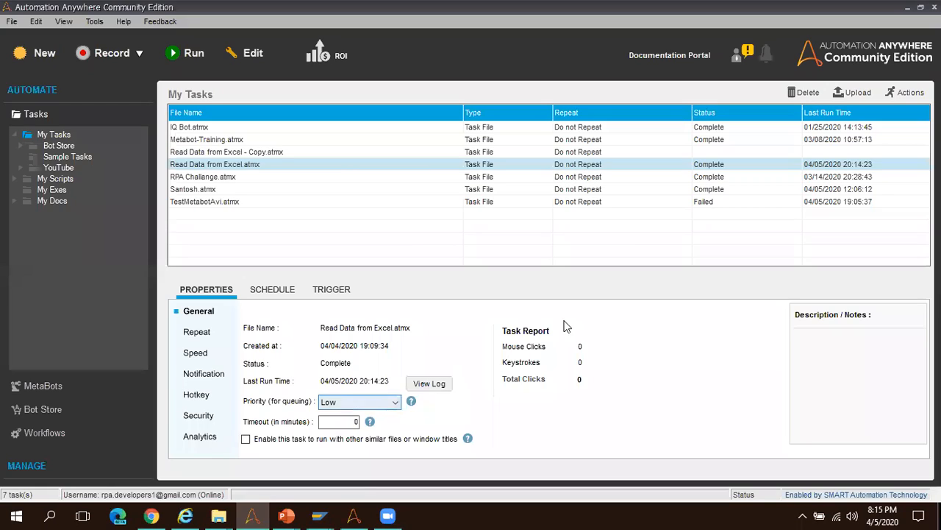
left_click(151, 515)
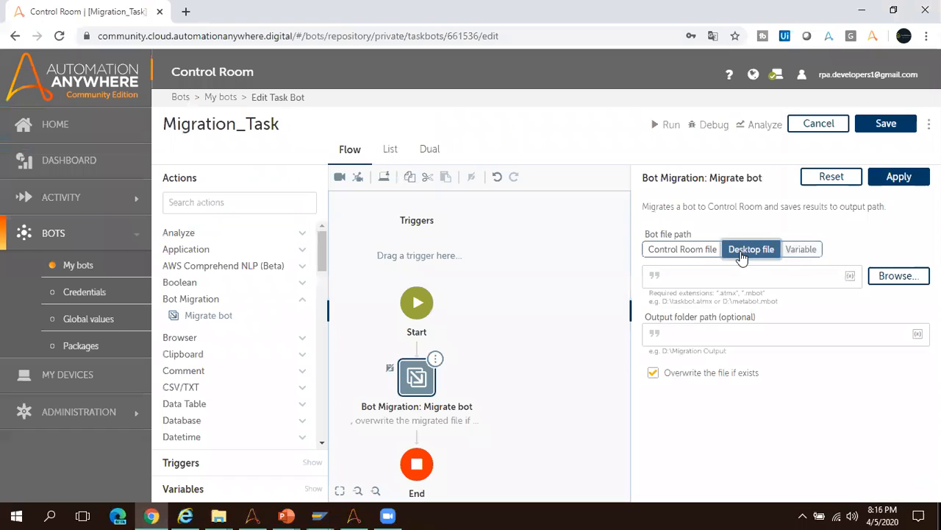
Set the Migrate bot action's bot file path to the desktop file Read Data from Excel.atmx using the copied path.
left_click(801, 254)
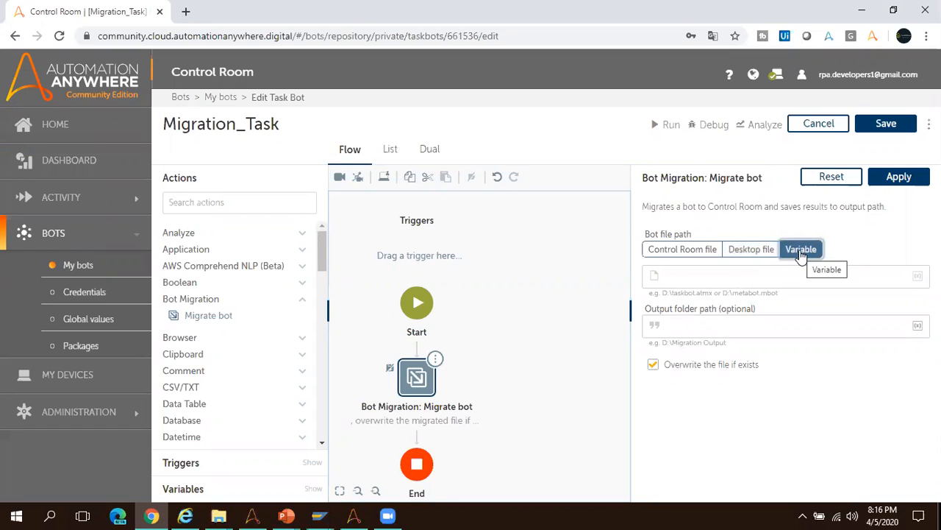
left_click(751, 256)
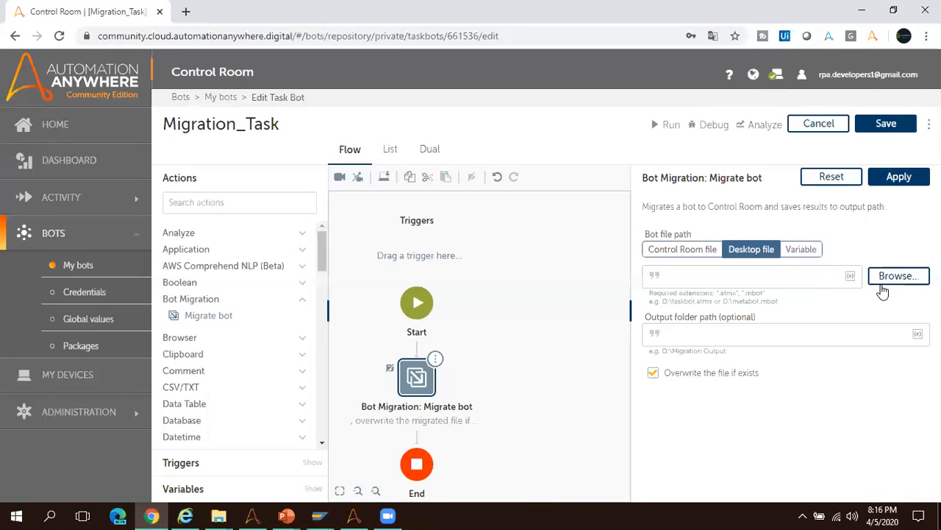
left_click(897, 278)
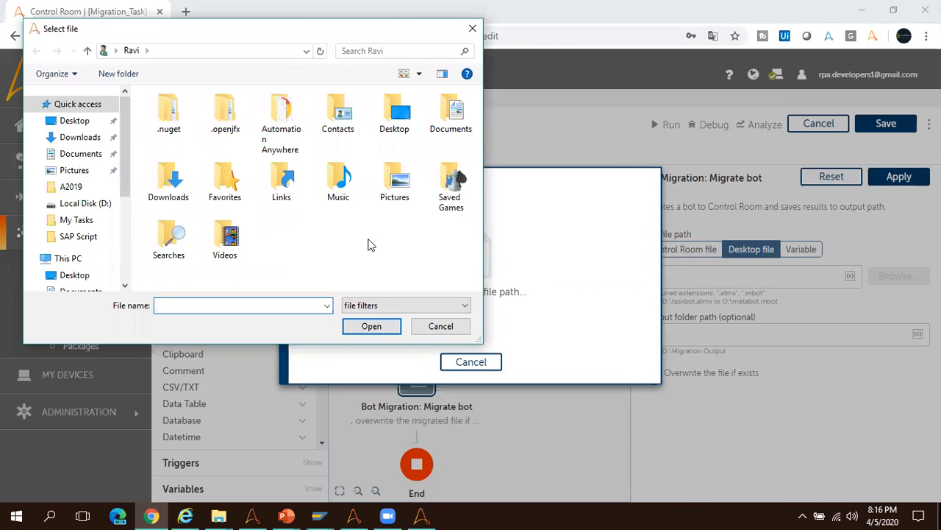
key("ctrl+v")
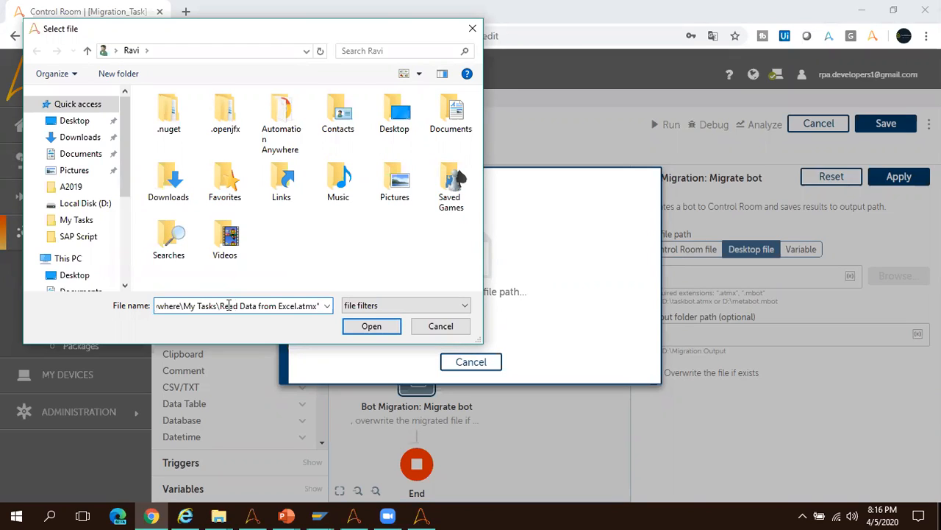
left_click(372, 330)
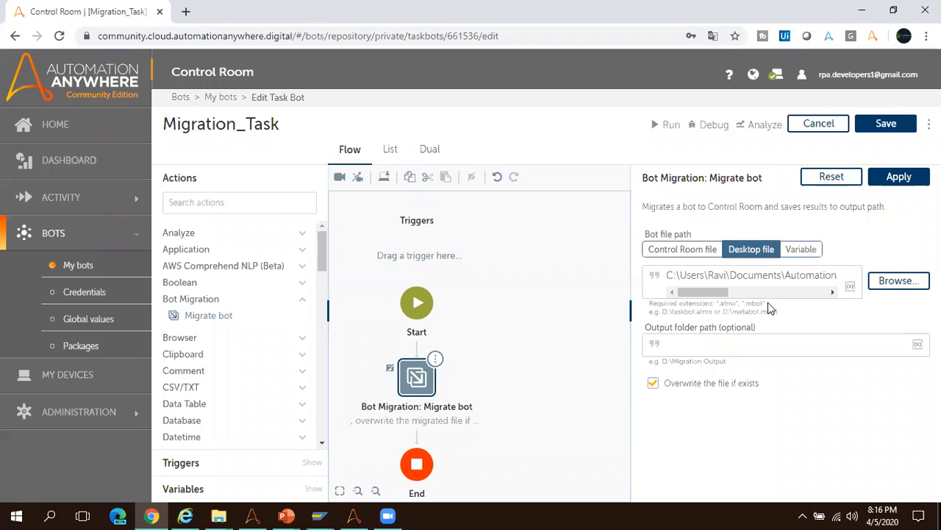
Set the output folder path to the Output folder inside SAP Script on the desktop, copying its path from File Explorer.
left_click(703, 345)
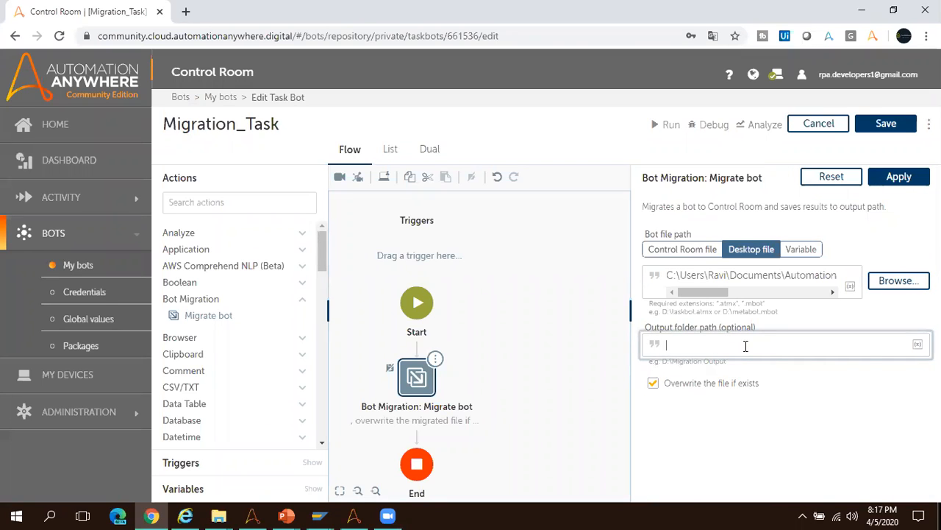
left_click(219, 515)
left_click(318, 465)
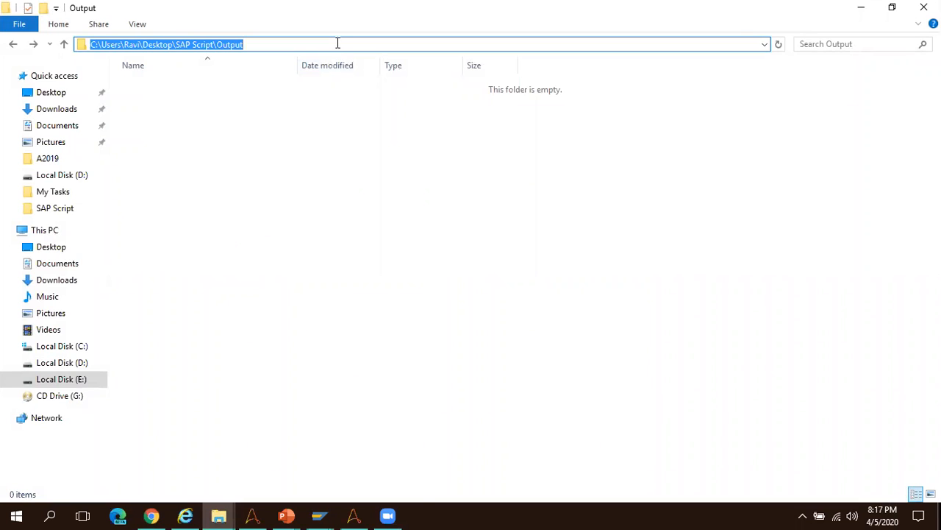
key("alt+Tab")
type("C:\\Users\\Ravi\\Desktop\\SAP Script\\Output")
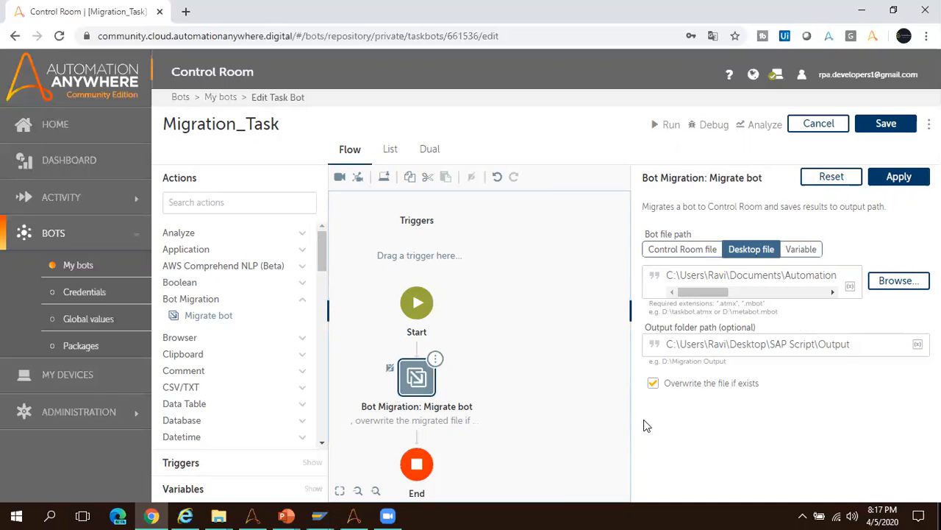
Save the Migration_Task bot with the Migrate bot settings applied, and run it to completion.
left_click(899, 180)
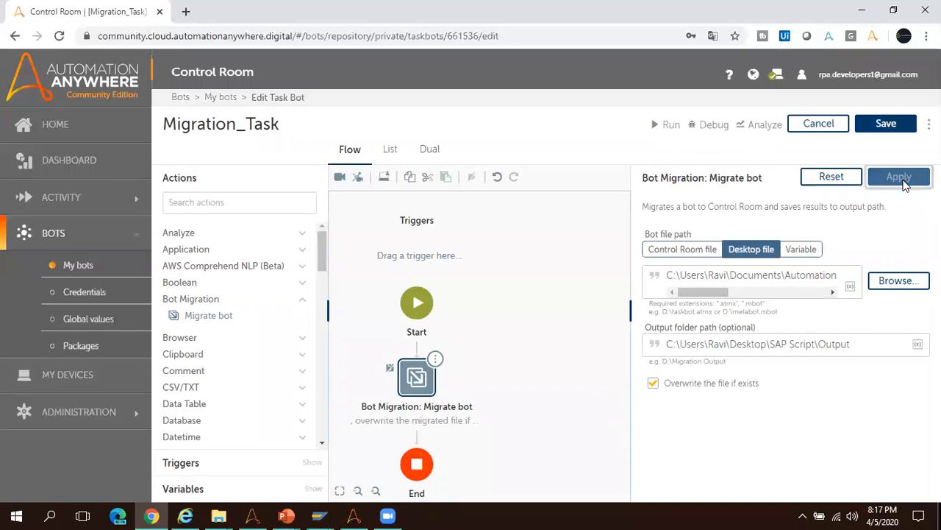
left_click(886, 125)
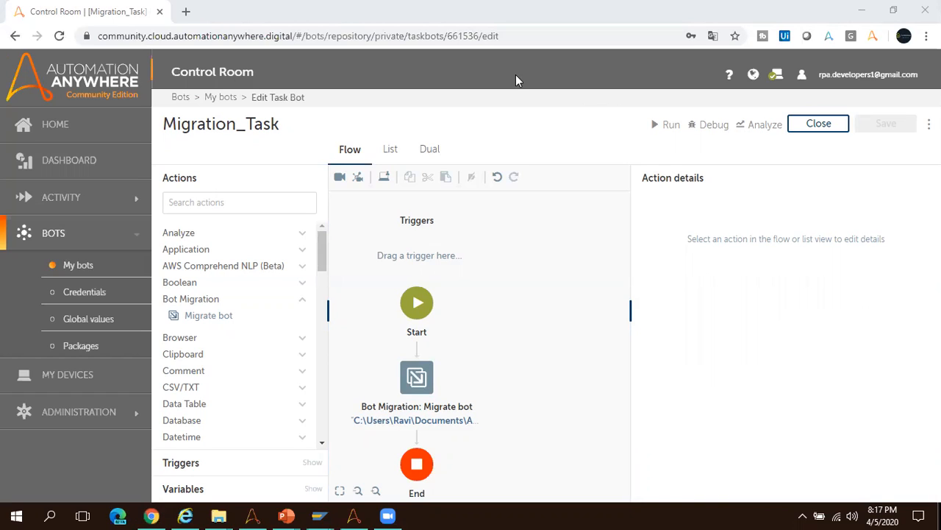
left_click(670, 127)
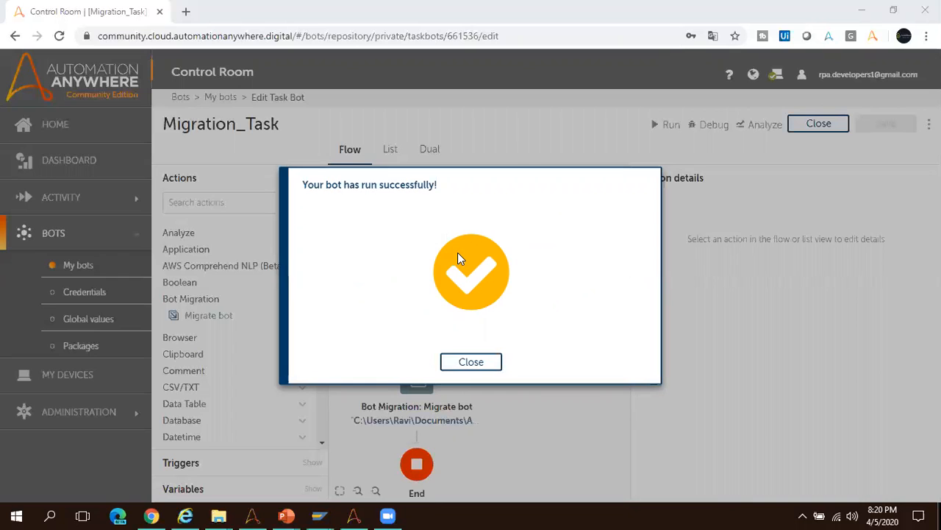
left_click(482, 362)
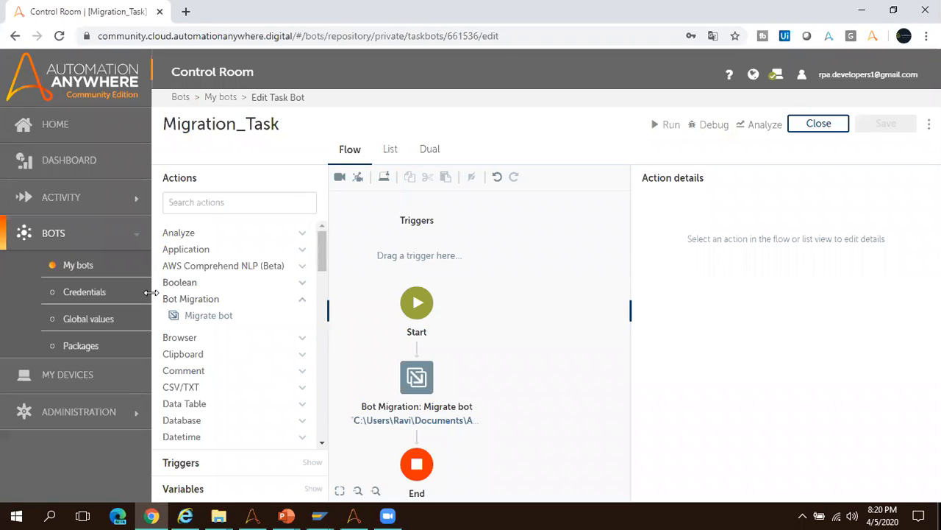
Look up the migrated bot in the Control Room's My bots list and compare it with the desktop client's My Tasks list.
left_click(73, 266)
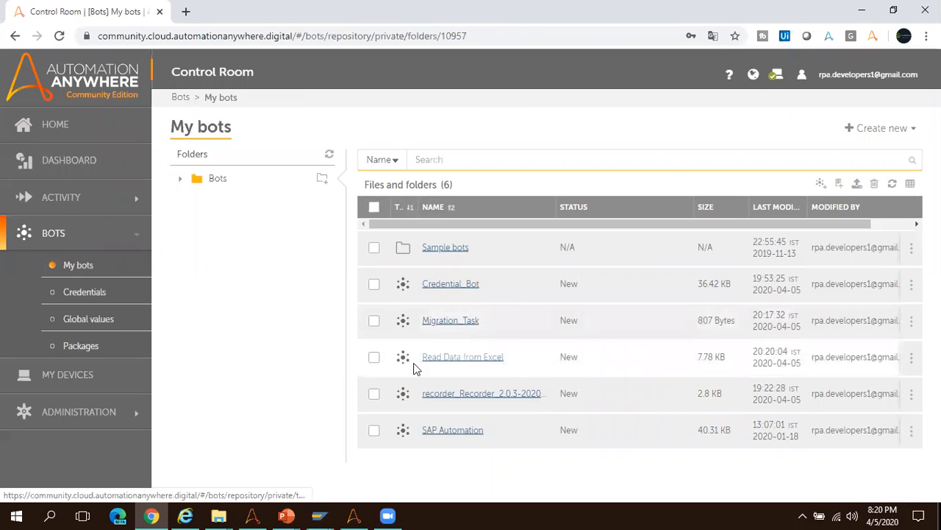
left_click(252, 515)
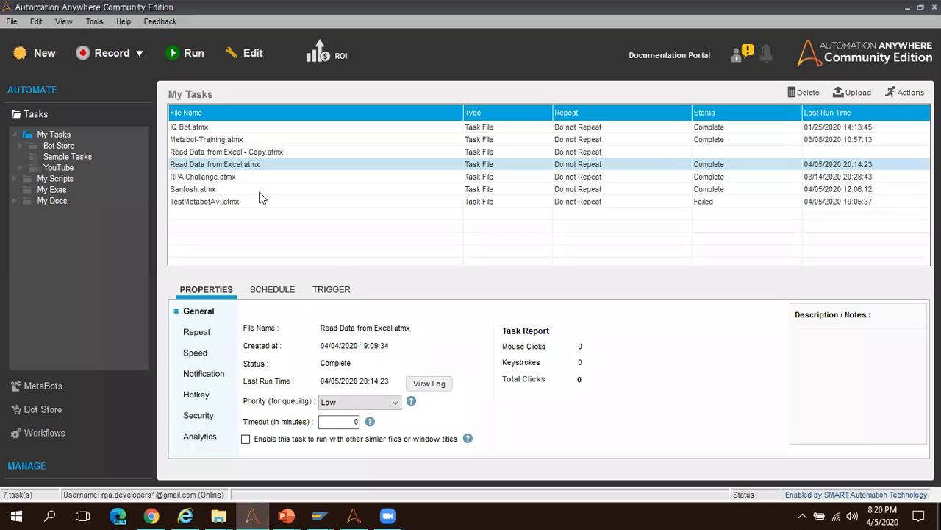
key("alt+Tab")
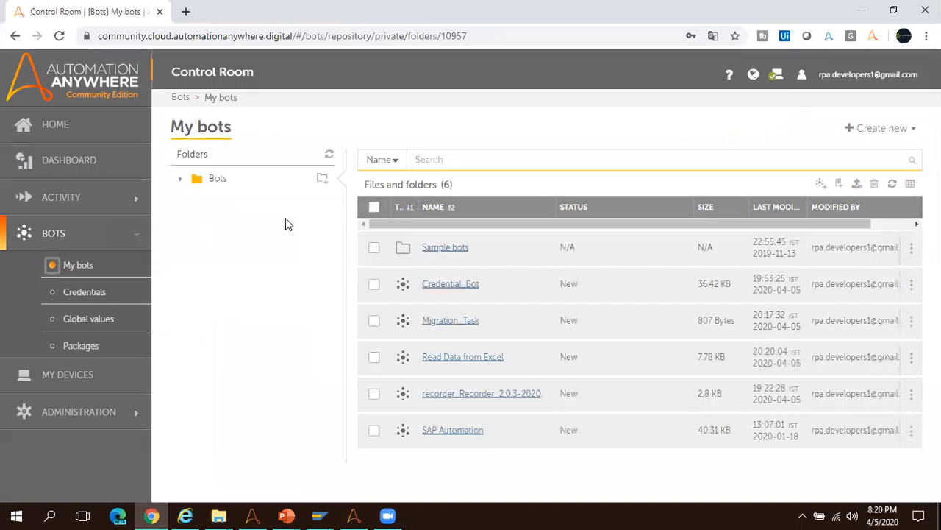
Open the migrated Read Data from Excel bot in list view and review its actions from Start to End.
left_click(456, 358)
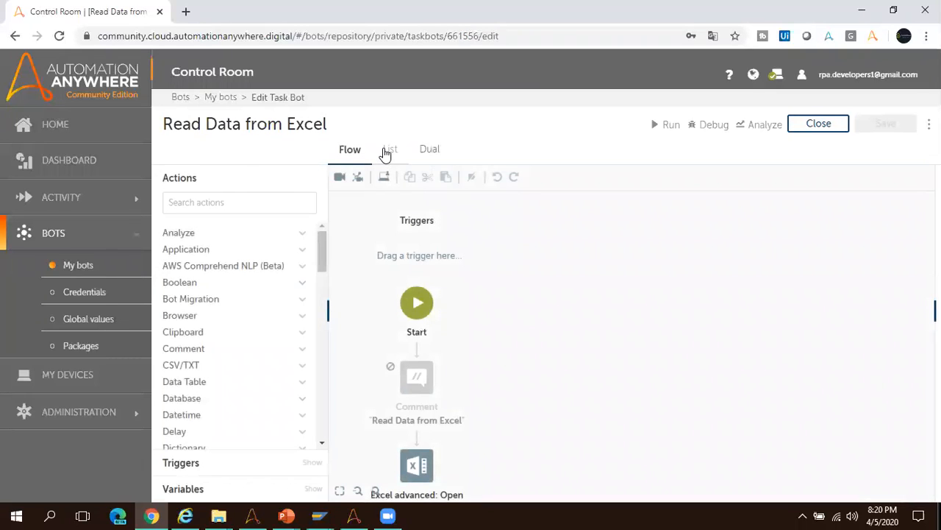
left_click(388, 150)
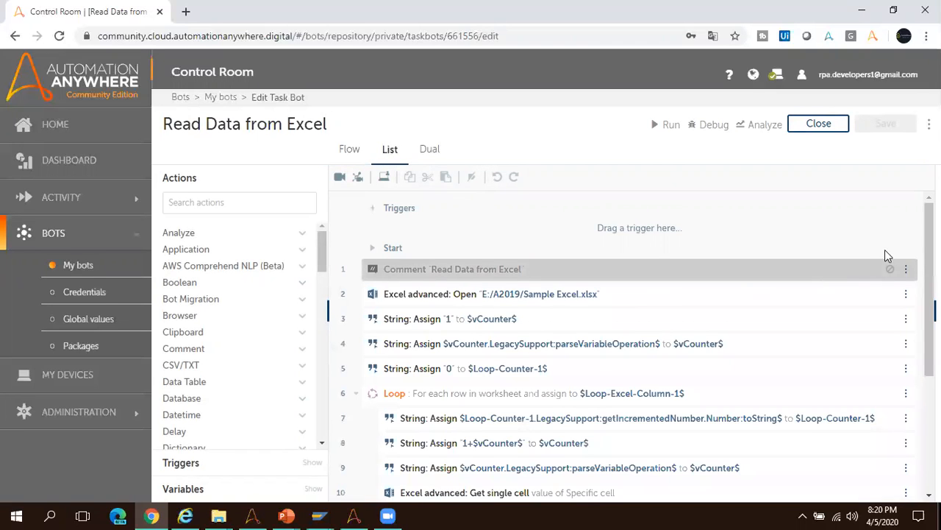
scroll(692, 296, "down", 1)
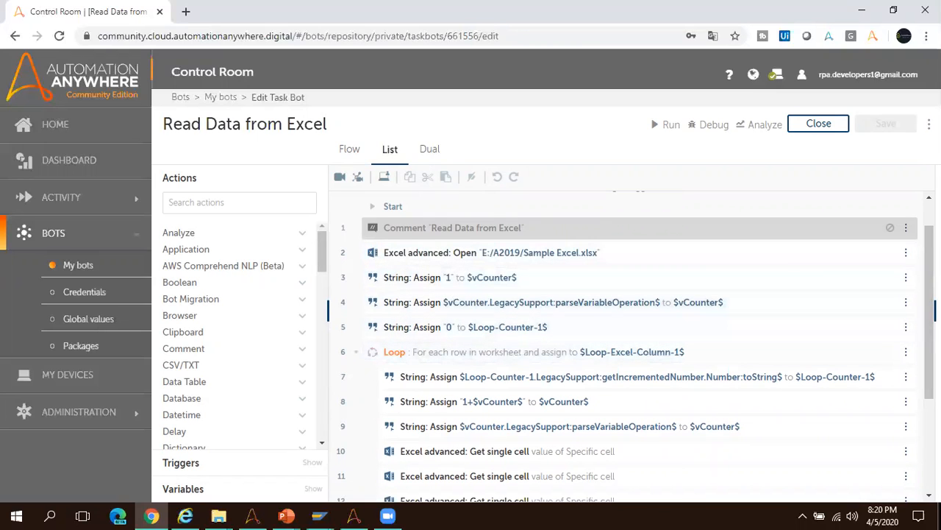
scroll(807, 326, "down", 4)
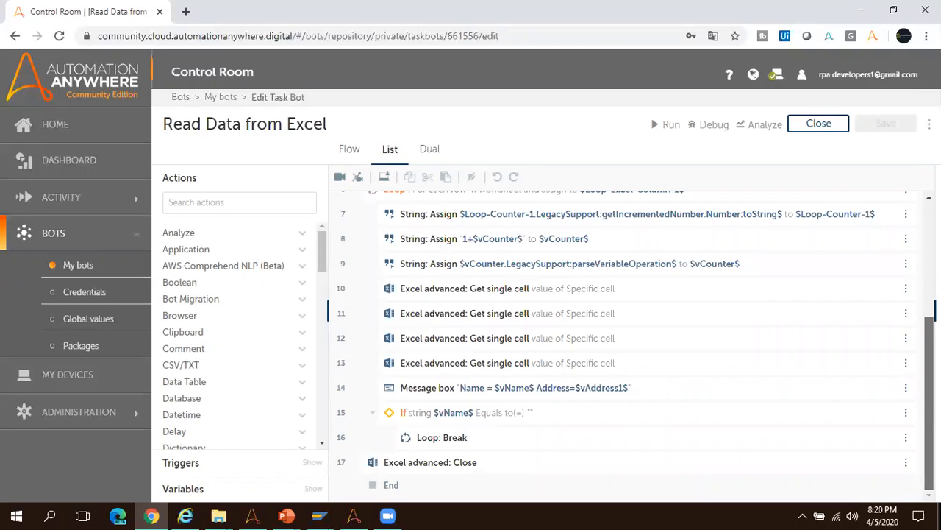
scroll(916, 273, "up", 4)
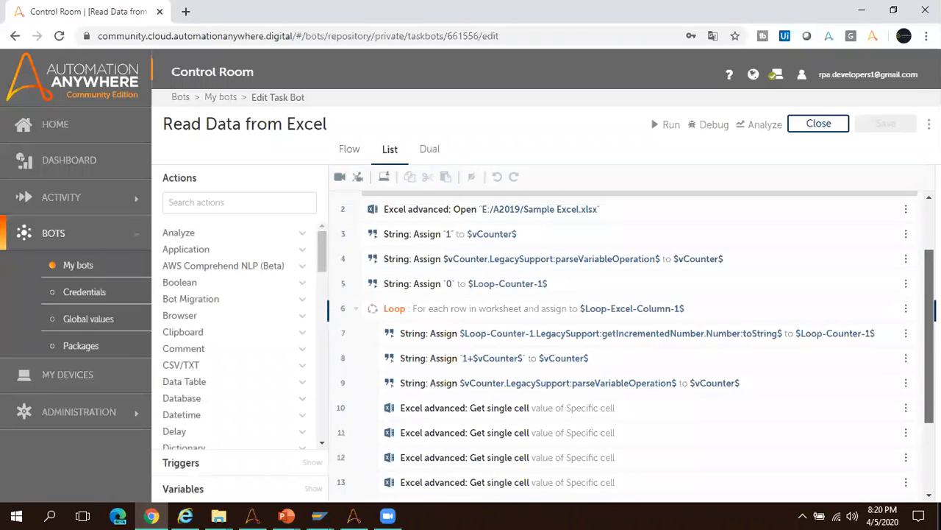
scroll(914, 263, "up", 2)
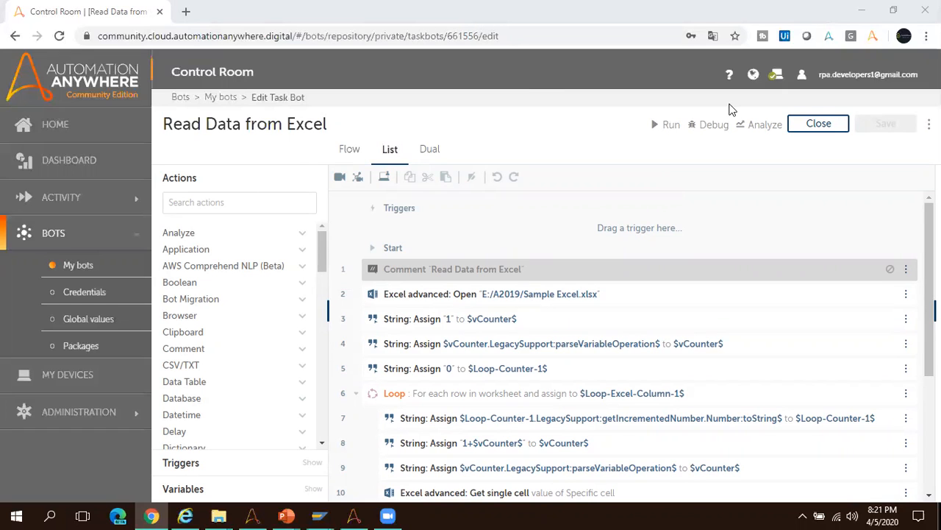
Start a run of the migrated Read Data from Excel bot and compare its input variables with the desktop Workbench task's local variables.
left_click(668, 125)
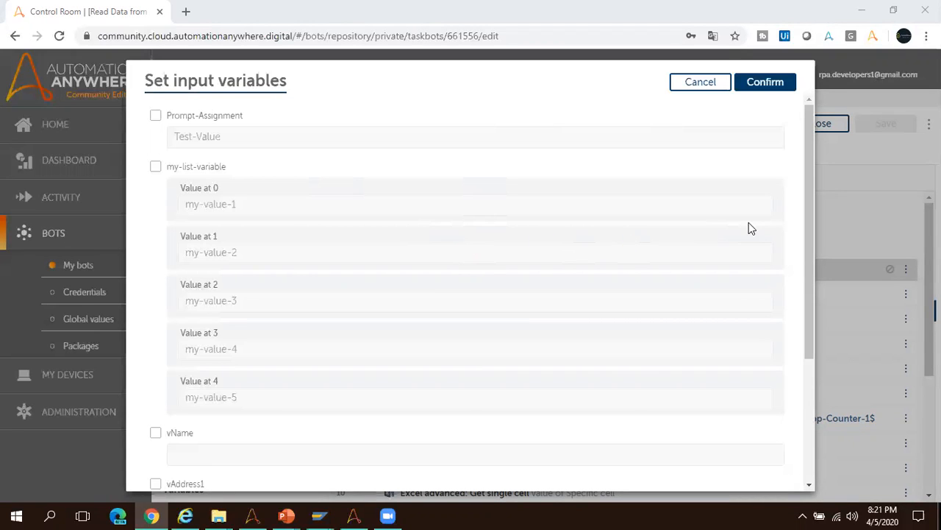
left_click_drag(809, 217, 809, 339)
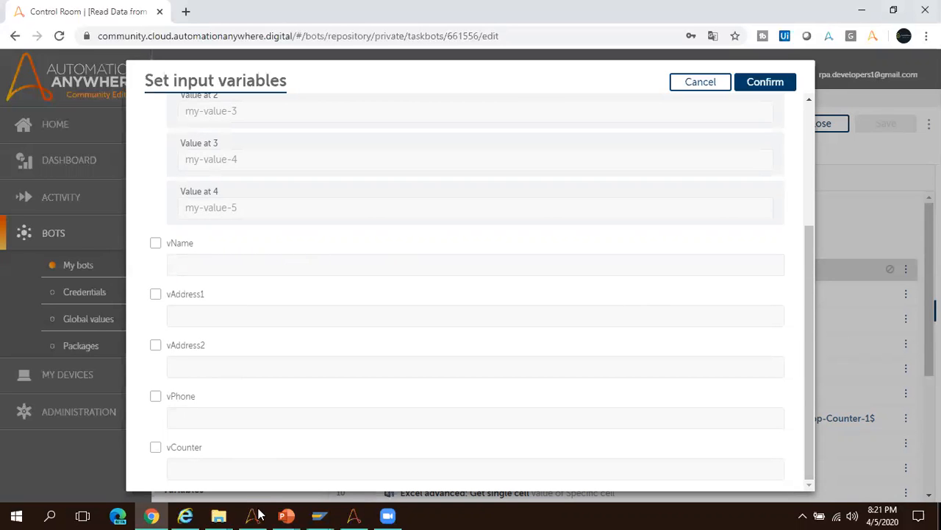
left_click(352, 515)
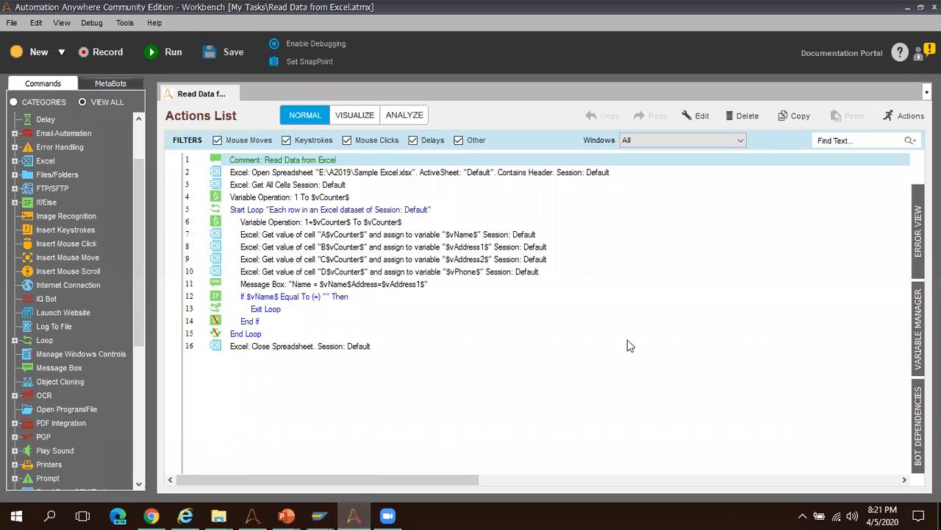
left_click(917, 295)
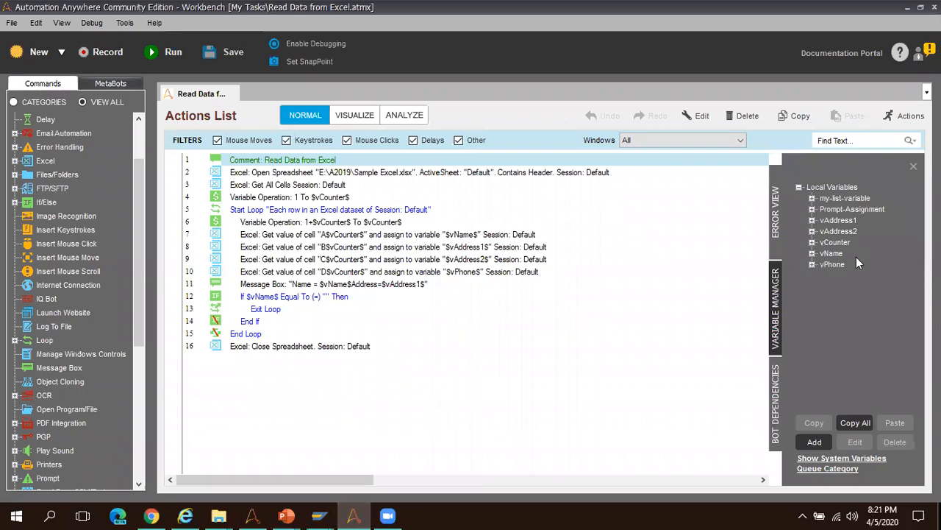
left_click(836, 222)
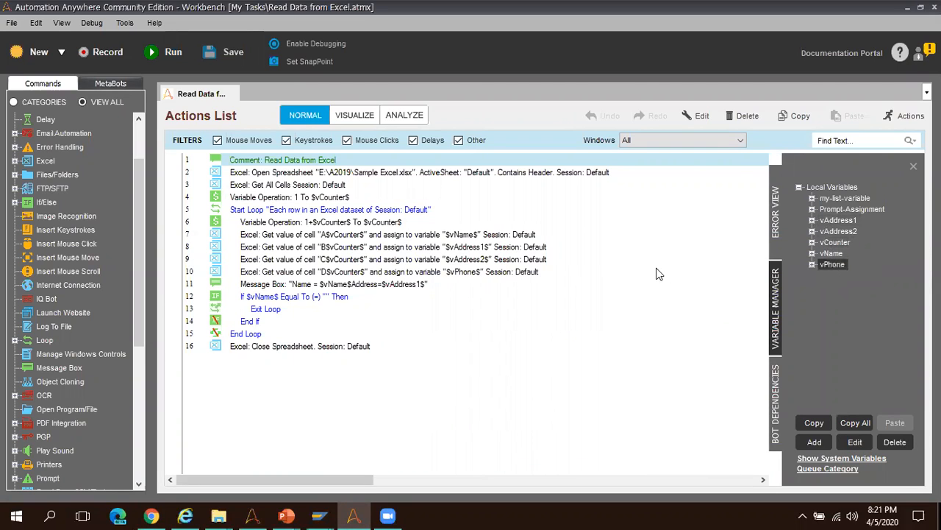
left_click(915, 169)
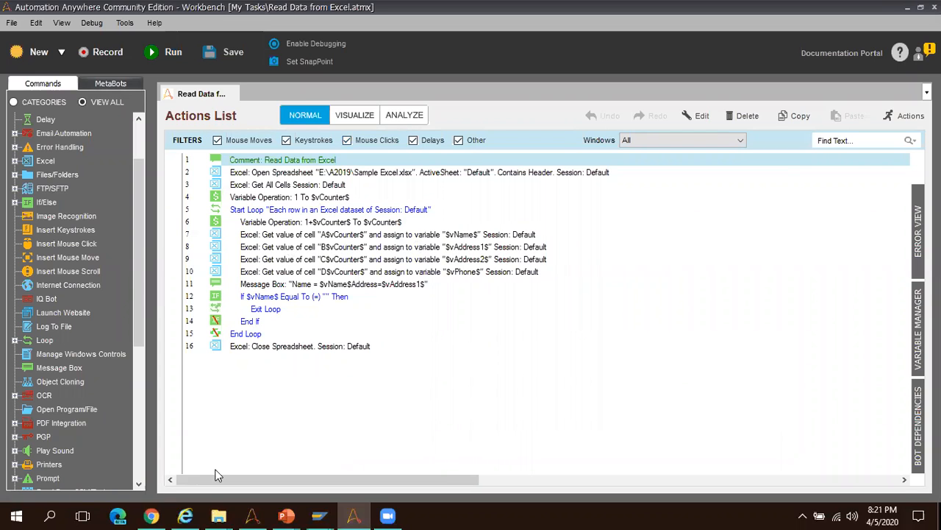
left_click(151, 515)
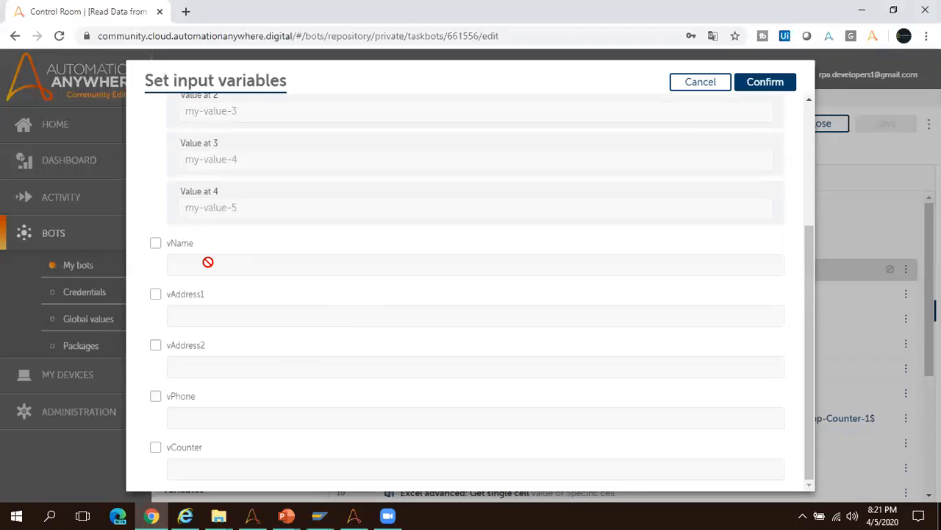
Enable vName, vAddress1, vAddress2, vPhone and vCounter as input variables, leaving their values blank, and confirm the run.
left_click(153, 243)
left_click(156, 297)
left_click(157, 347)
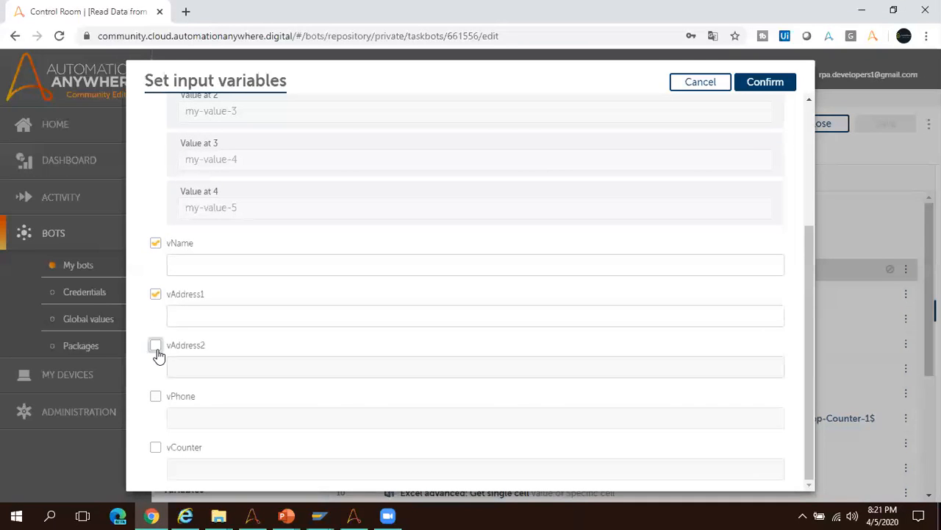
left_click(156, 399)
left_click(156, 450)
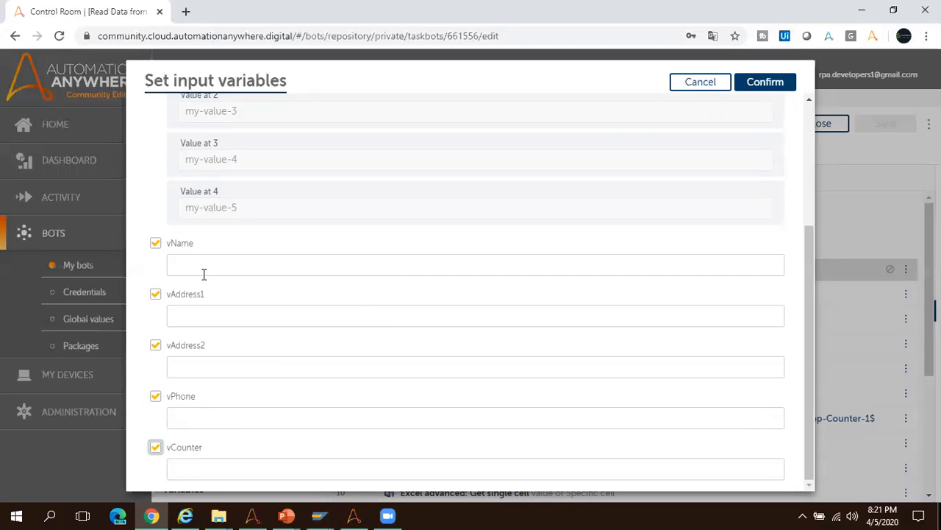
left_click(765, 83)
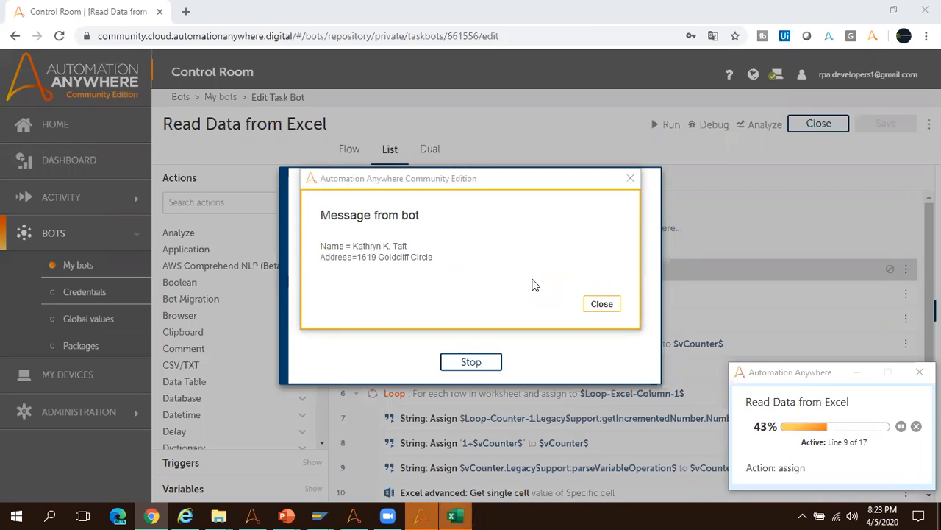
Dismiss each name and address message from the running bot and close the run dialog at the end.
left_click(596, 305)
left_click(600, 305)
left_click(599, 305)
left_click(599, 305)
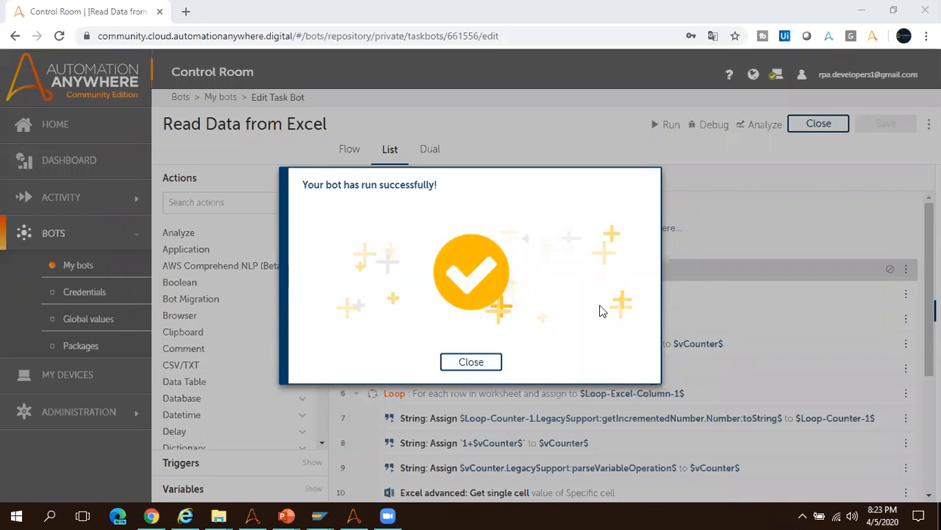
left_click(476, 361)
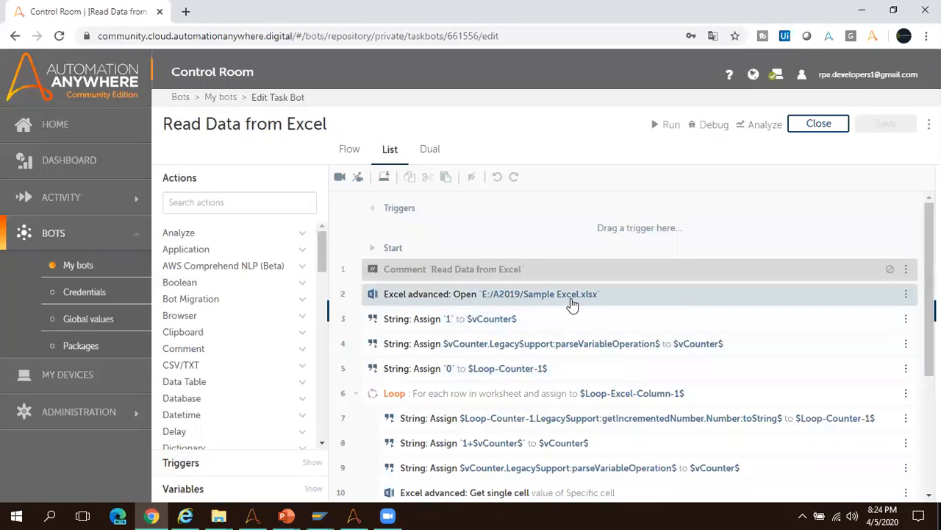
Open the Read Data from Excel XML report from File Explorer's Output folder, review its statistics and command mappings, and minimize it.
left_click(218, 515)
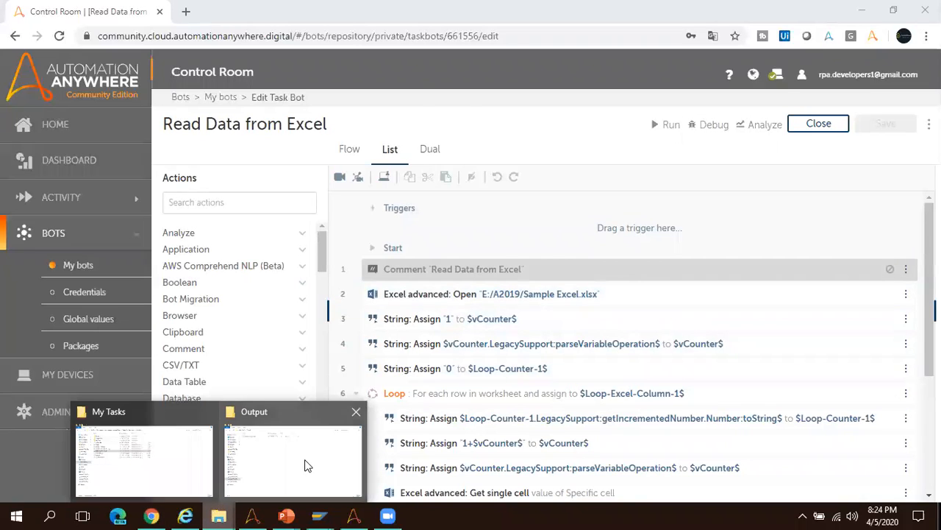
left_click(307, 465)
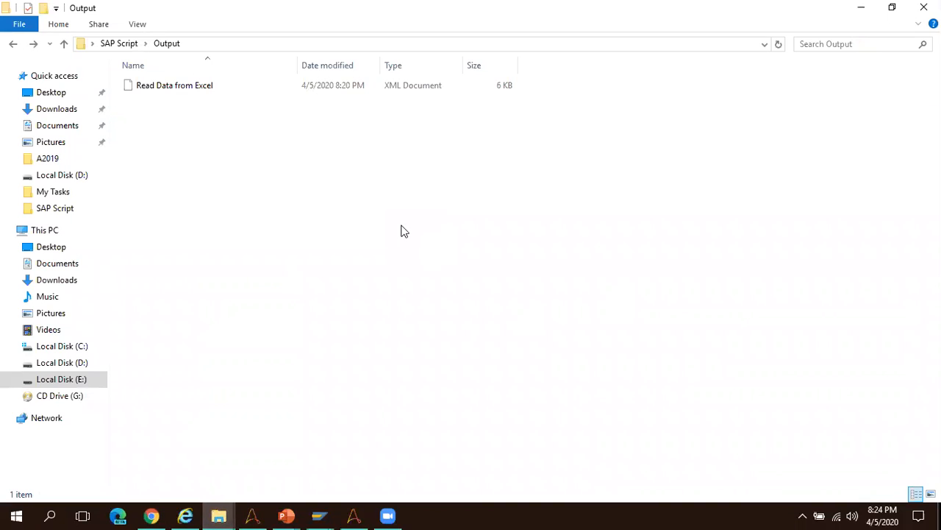
left_click(164, 89)
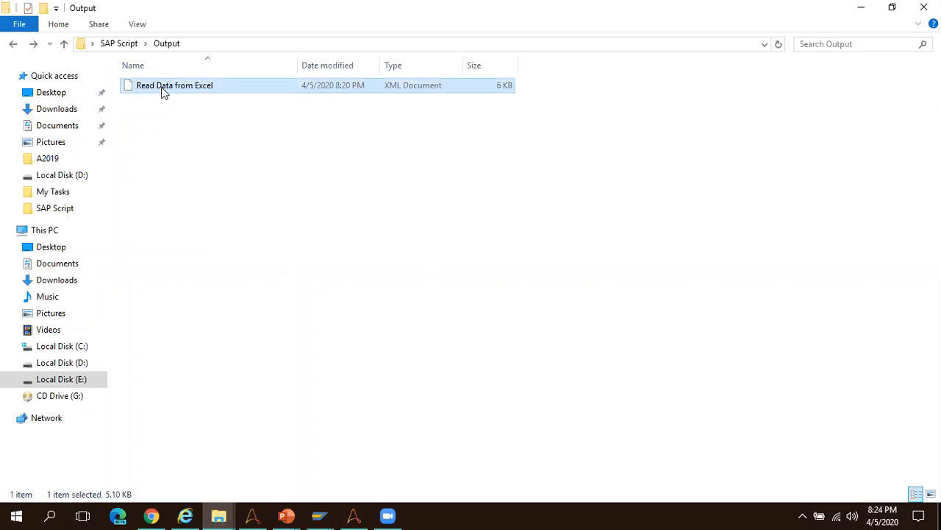
right_click(170, 87)
left_click(201, 112)
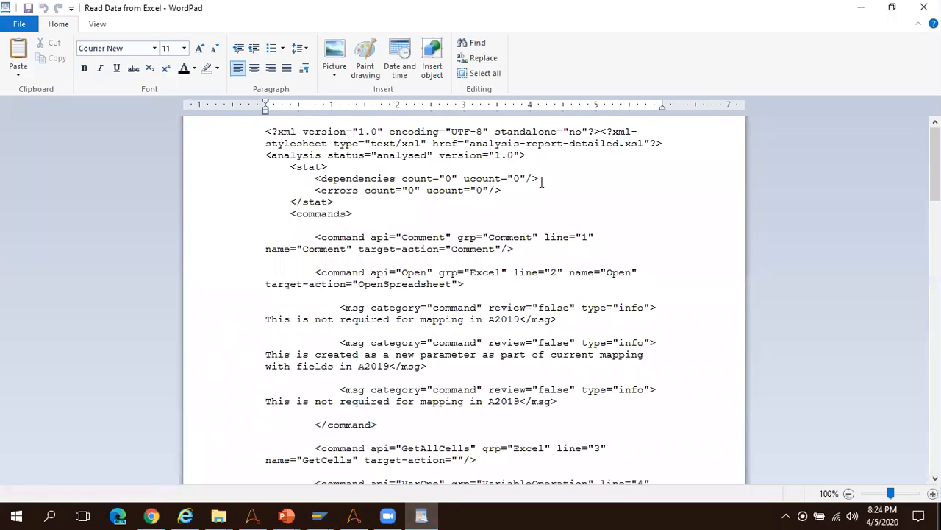
scroll(463, 294, "down", 20)
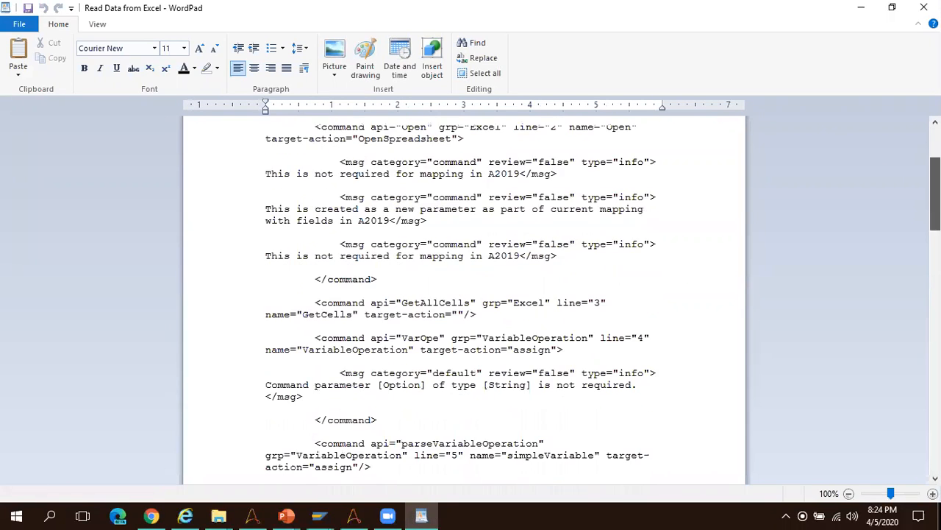
scroll(464, 294, "down", 9)
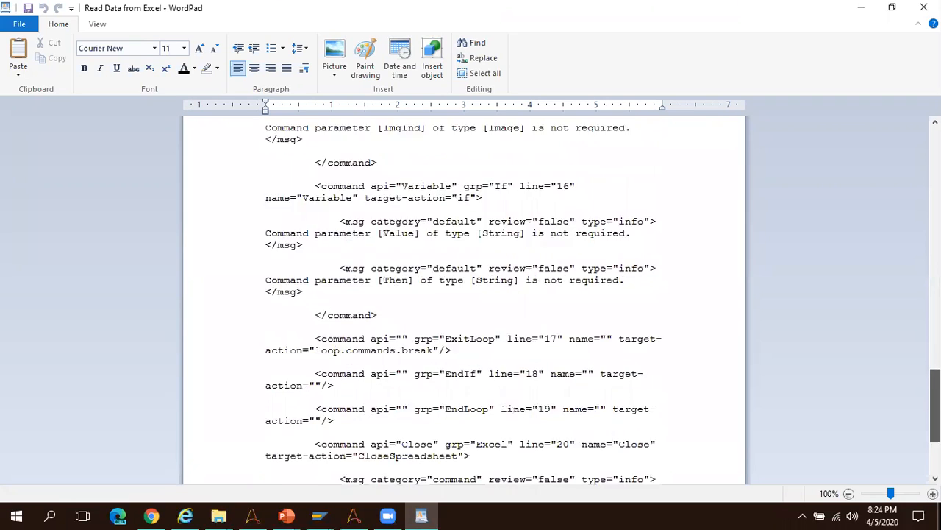
scroll(715, 221, "up", 20)
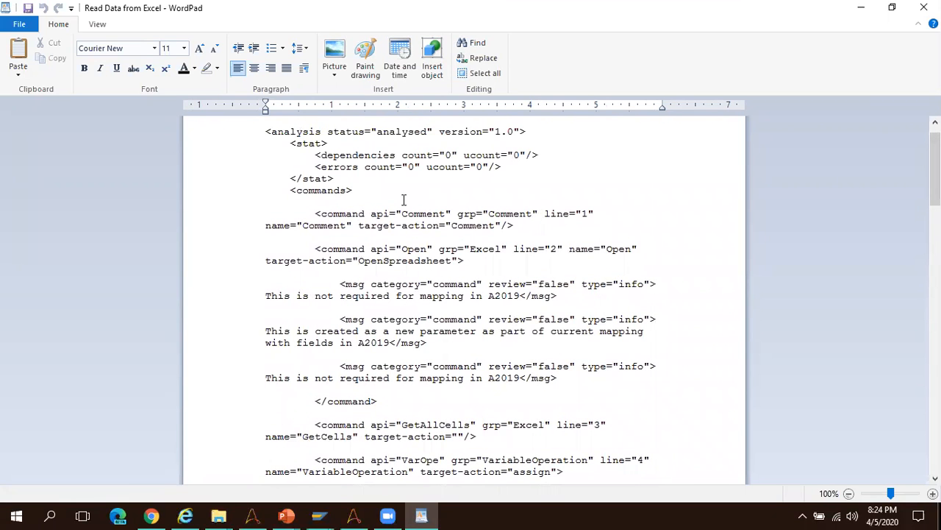
left_click(859, 12)
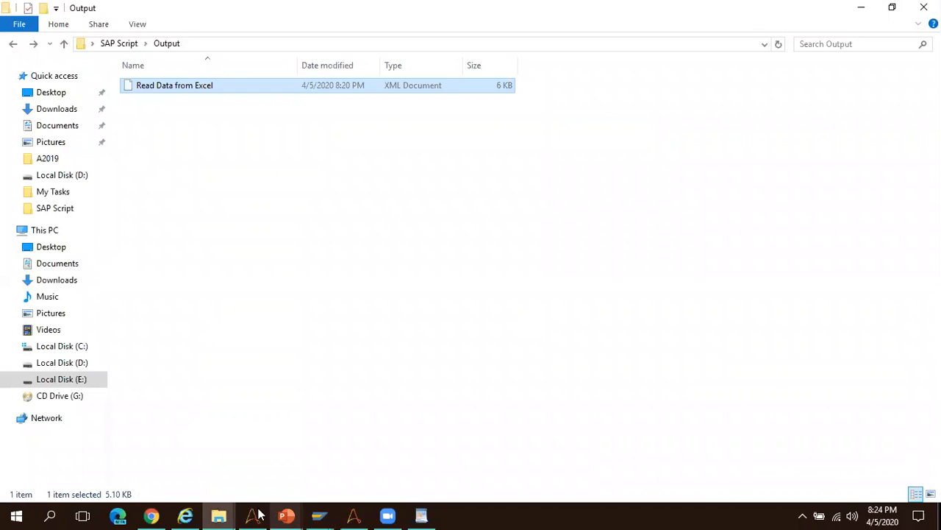